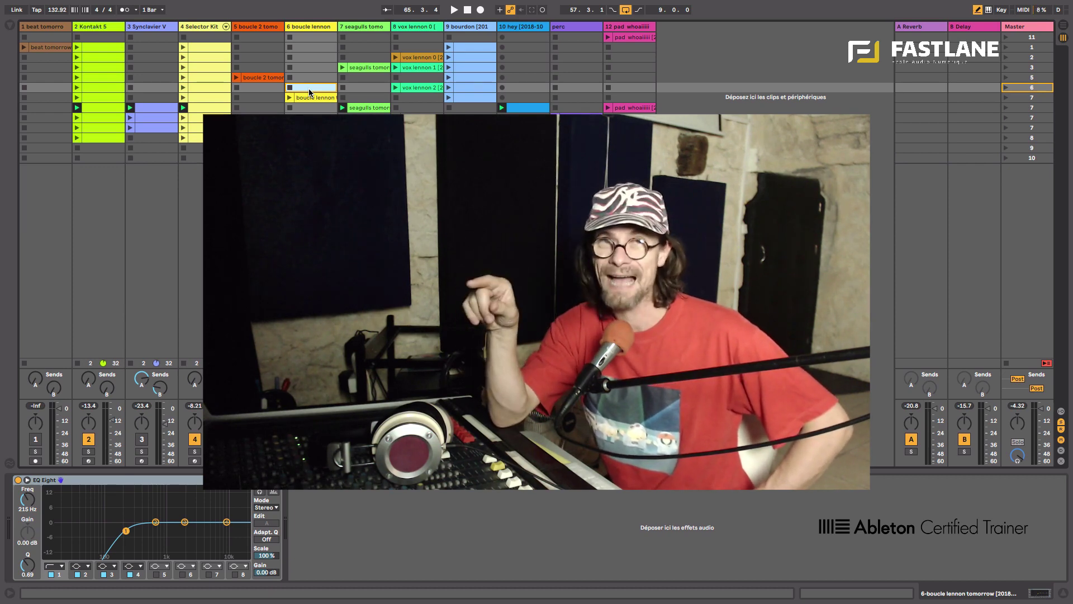
Show the browser's Plug-ins list and expand Audio Units to reveal vendors like A1AUDIO.de
{"action": "left_click", "coordinate": [311, 47]}
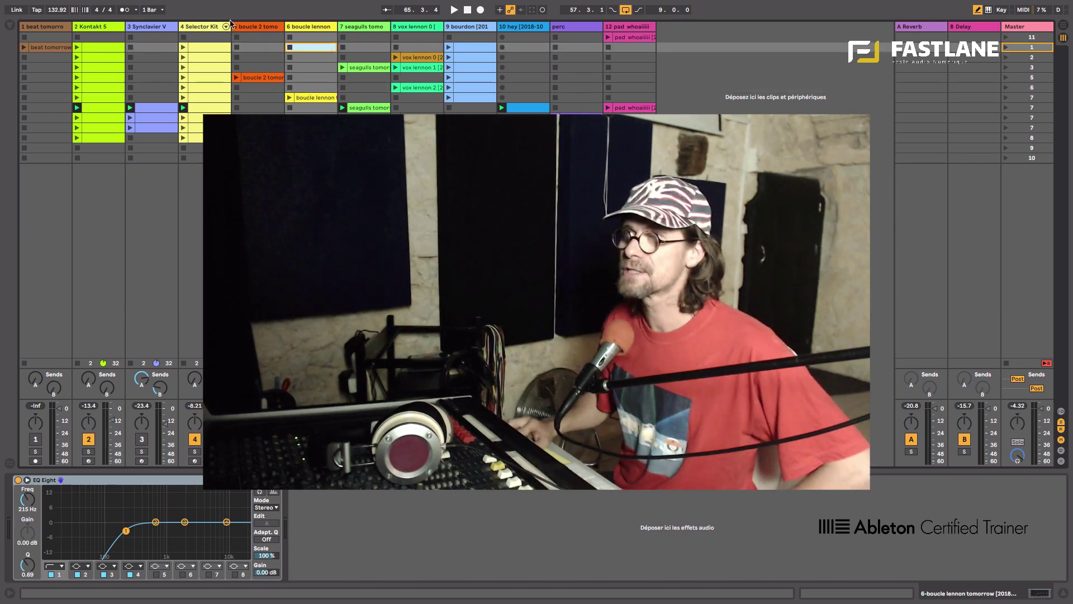
{"action": "left_click", "coordinate": [10, 25]}
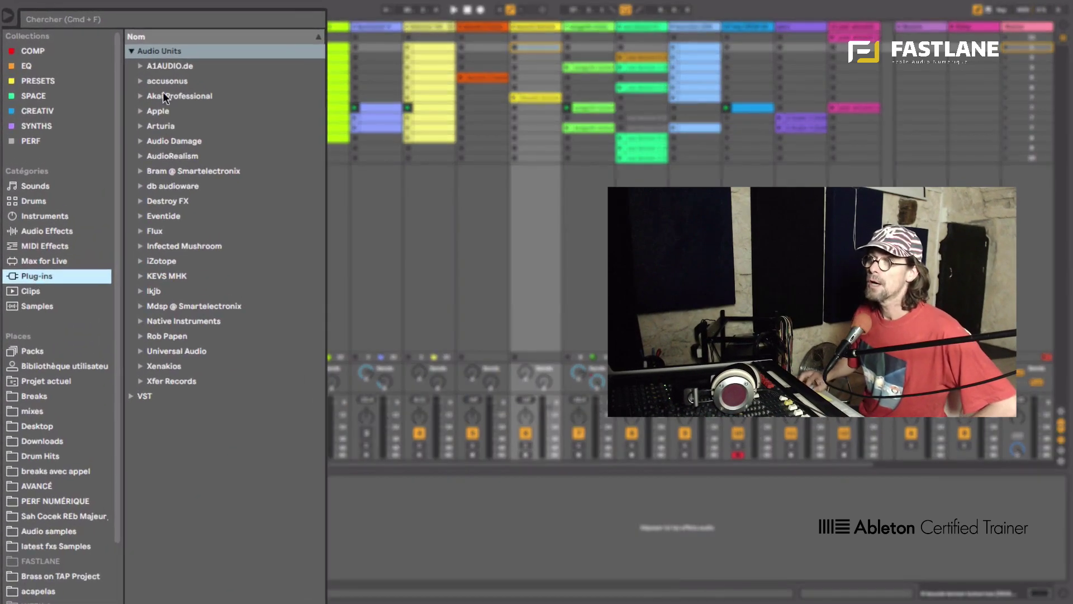
{"action": "left_click", "coordinate": [131, 52]}
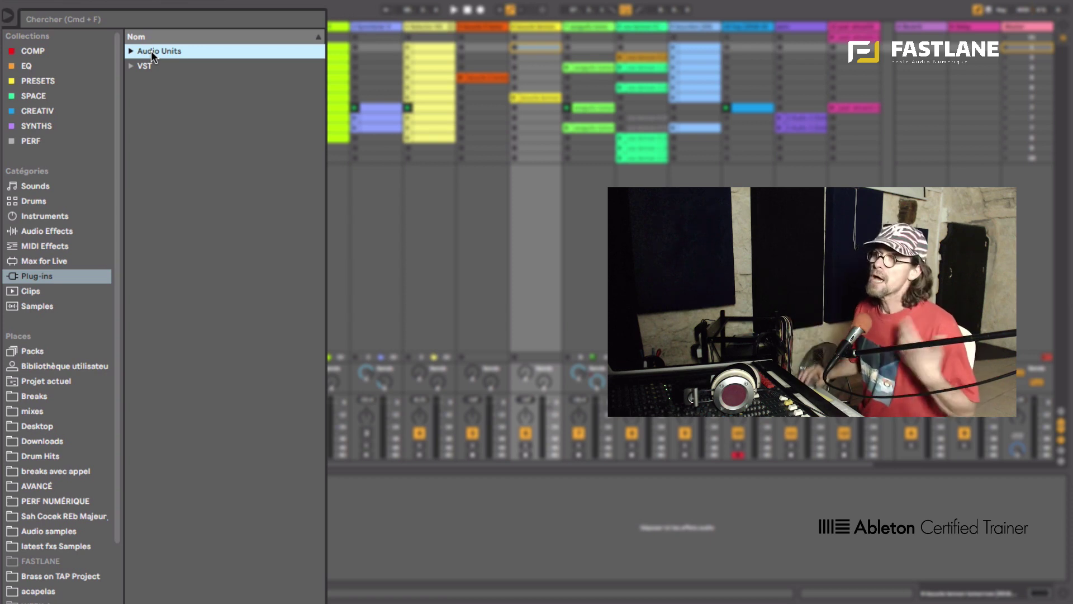
{"action": "left_click", "coordinate": [143, 66]}
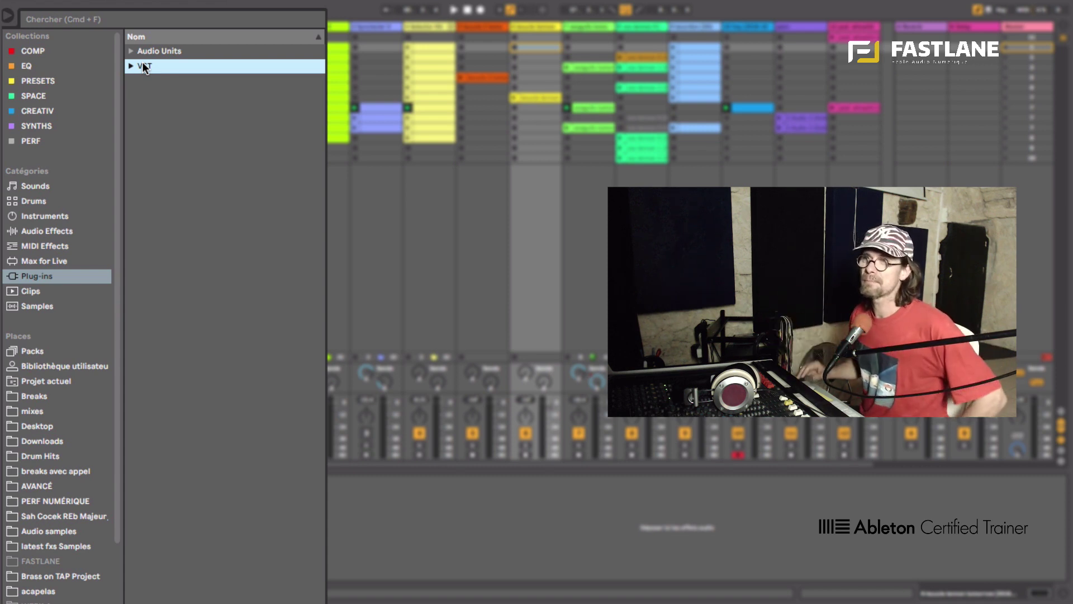
{"action": "left_click", "coordinate": [142, 53]}
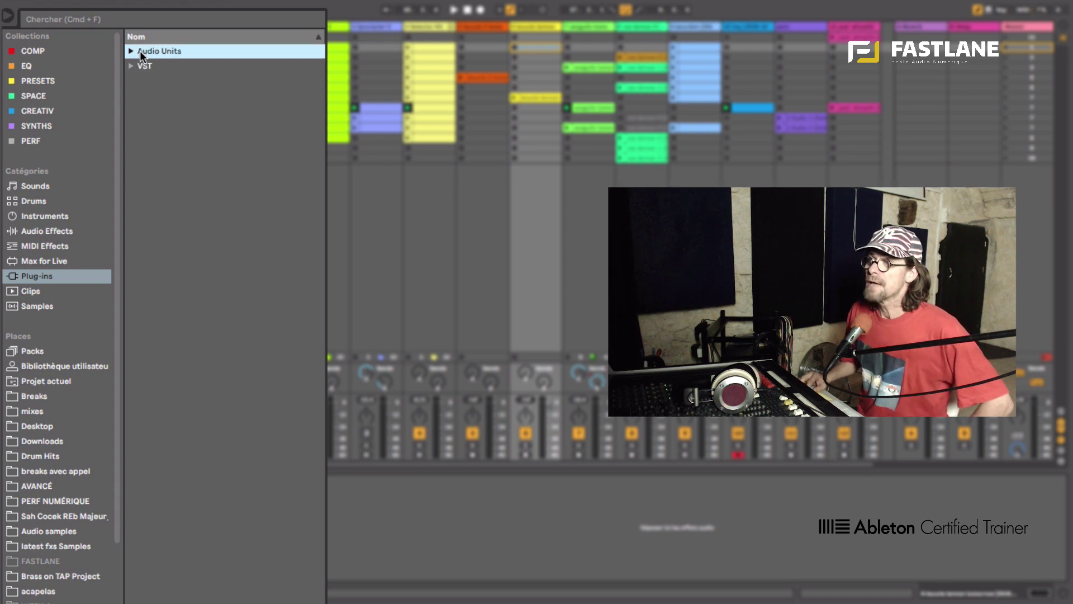
{"action": "left_click", "coordinate": [130, 51]}
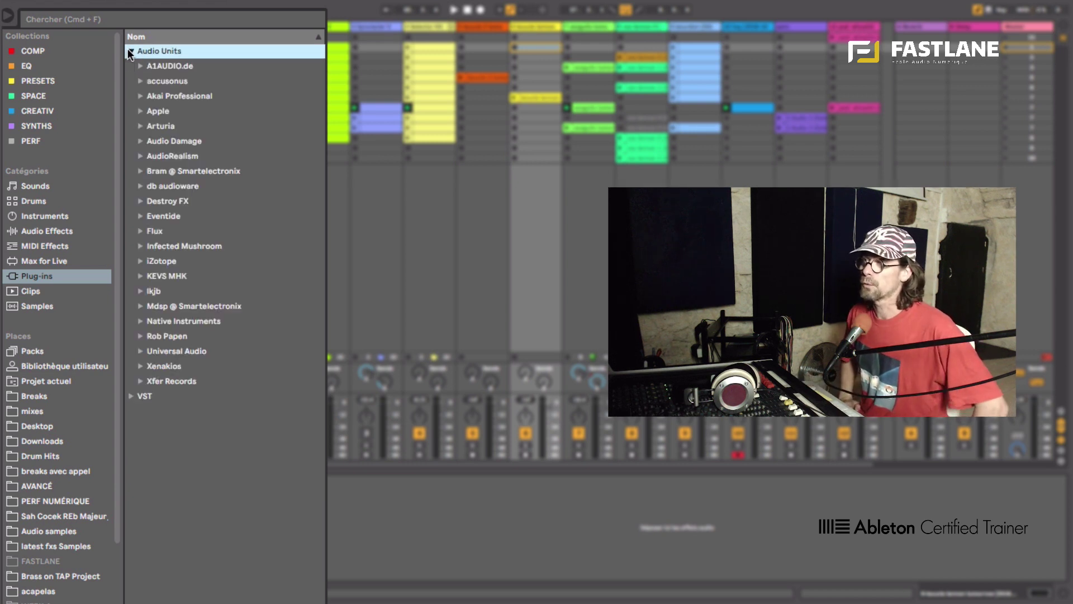
{"action": "left_click", "coordinate": [161, 66]}
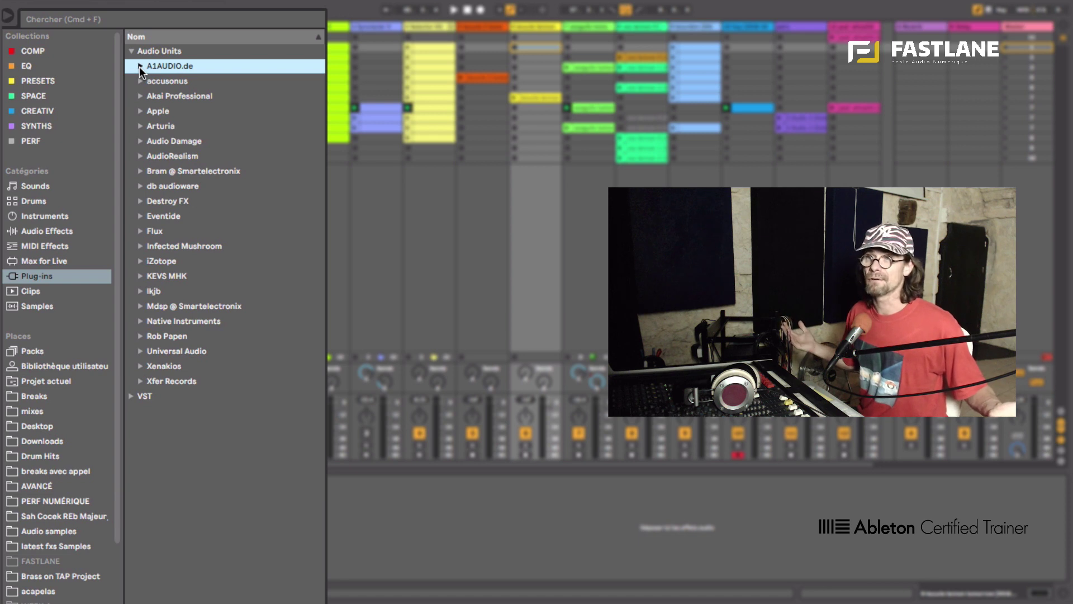
Expand Universal Audio to view its UAD plug-ins, then collapse it again
{"action": "left_click", "coordinate": [151, 352]}
{"action": "left_click", "coordinate": [140, 351]}
{"action": "scroll", "coordinate": [179, 378], "scroll_direction": "down", "scroll_amount": 5}
{"action": "scroll", "coordinate": [179, 377], "scroll_direction": "up", "scroll_amount": 5}
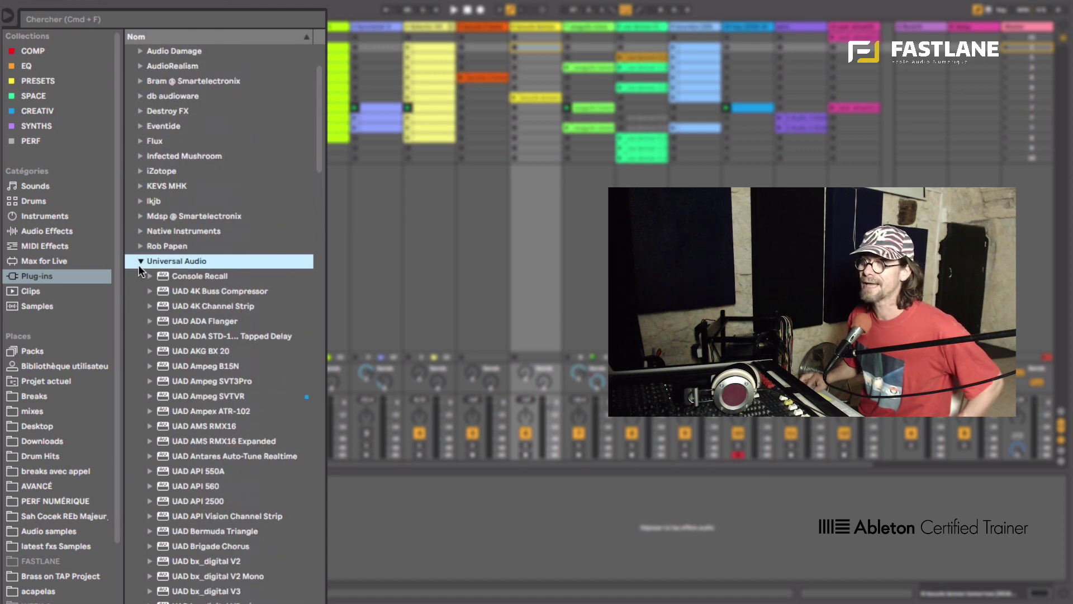
{"action": "left_click", "coordinate": [140, 262]}
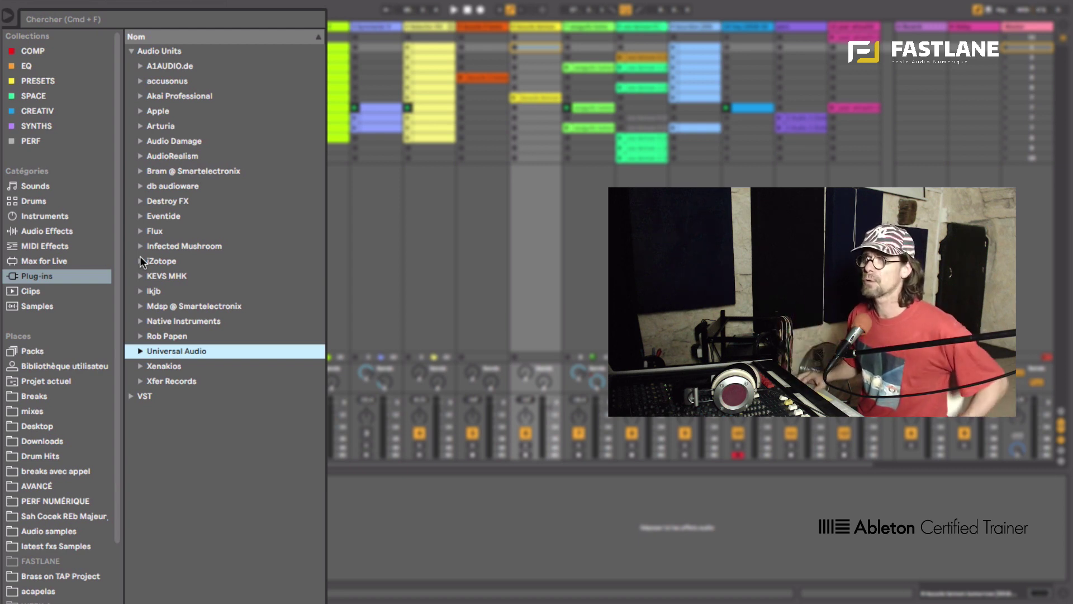
{"action": "left_click", "coordinate": [144, 54]}
Collapse Audio Units and expand VST, browsing its SYNTHS, Utilities and PERF subfolders
{"action": "left_click", "coordinate": [131, 51]}
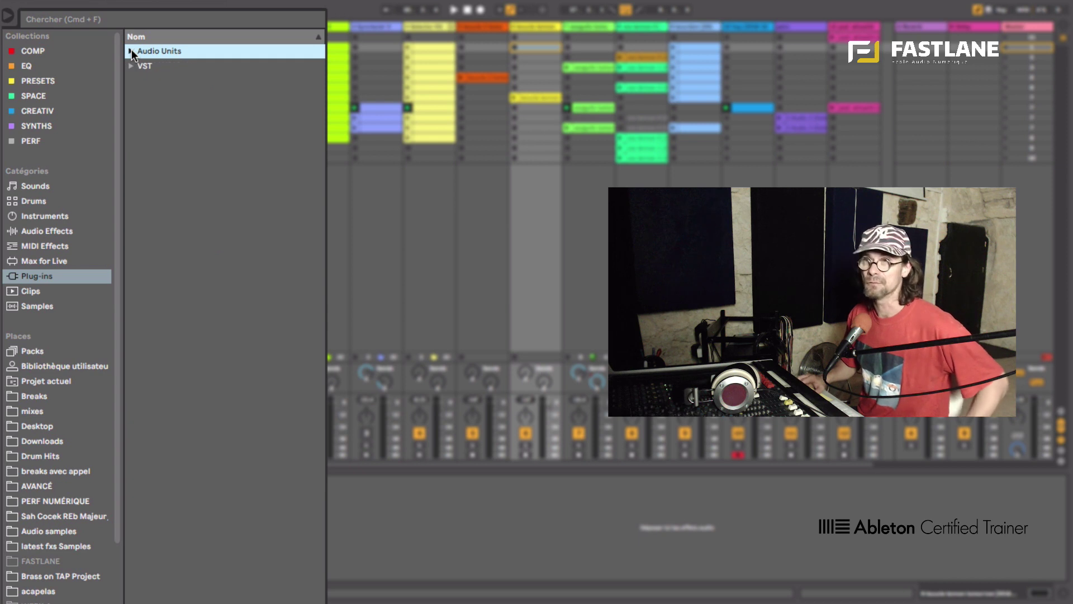
{"action": "left_click", "coordinate": [146, 67]}
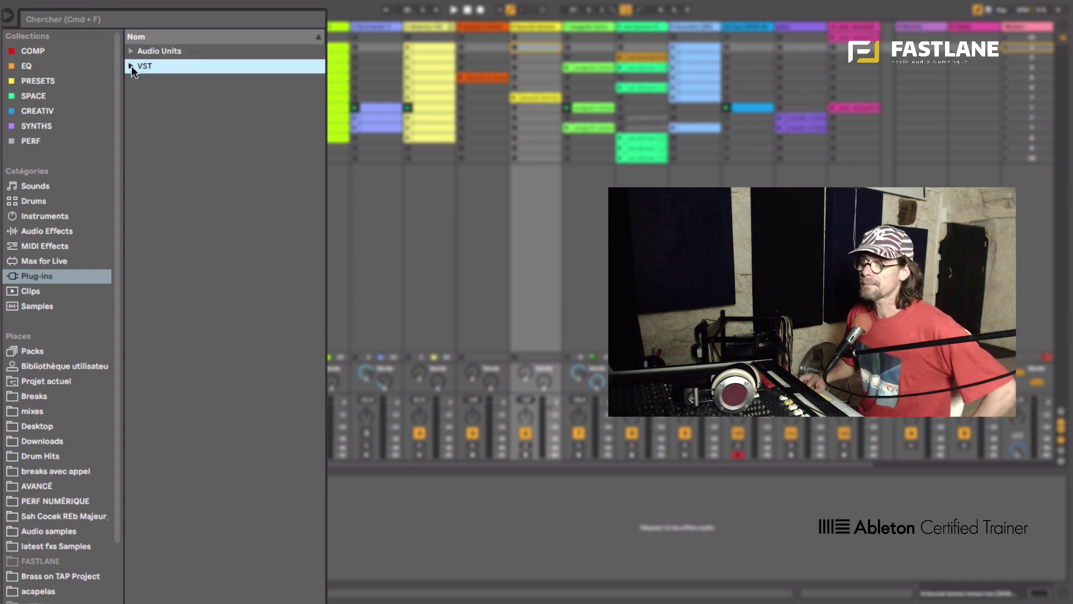
{"action": "left_click", "coordinate": [132, 66]}
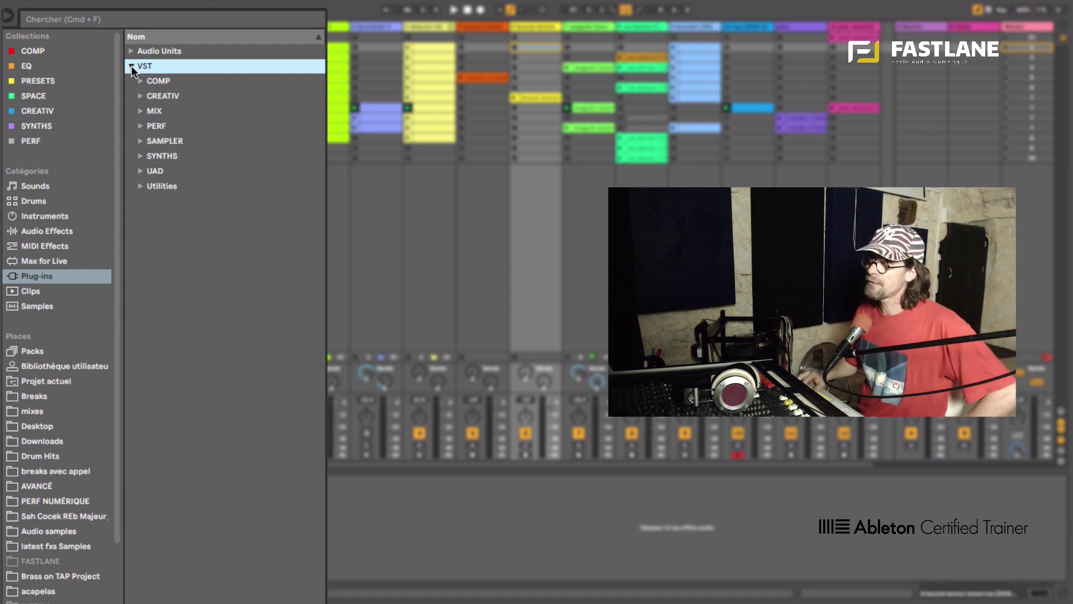
{"action": "left_click", "coordinate": [170, 155]}
{"action": "left_click", "coordinate": [143, 186]}
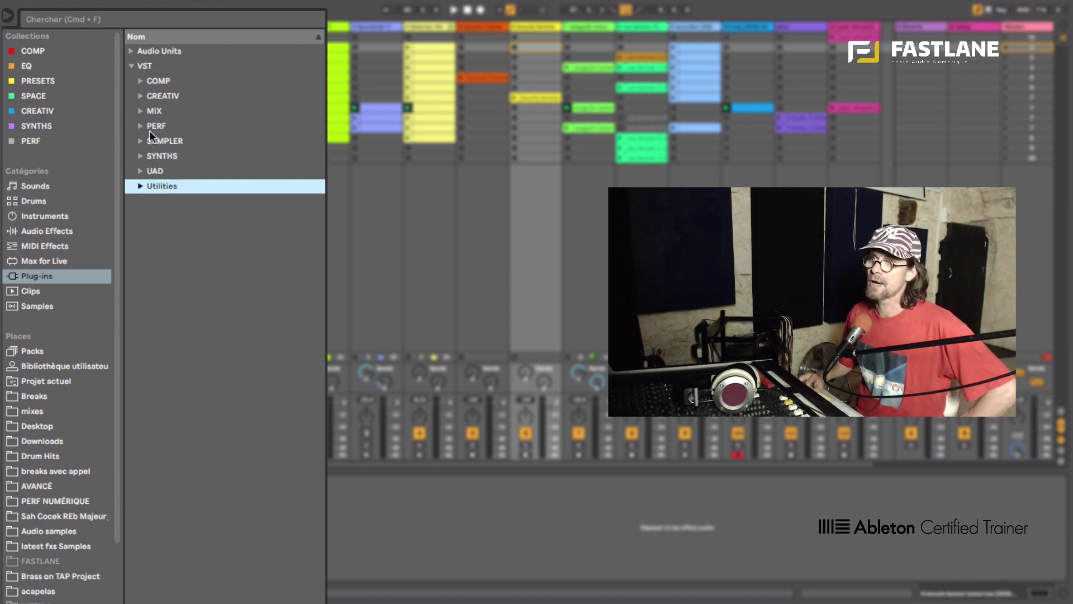
{"action": "left_click", "coordinate": [151, 128]}
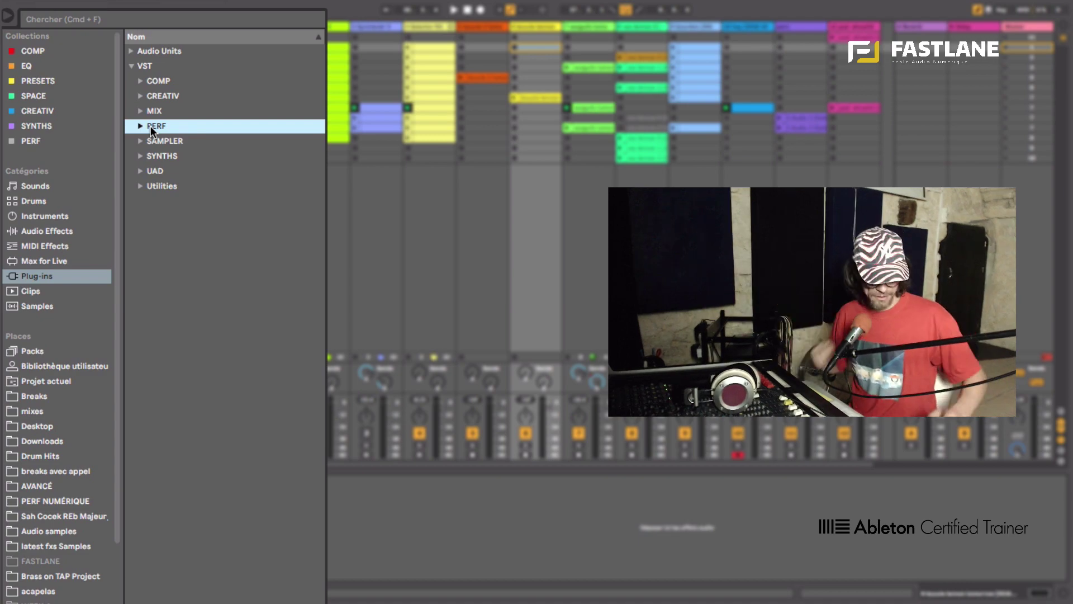
{"action": "key", "text": "super+Tab"}
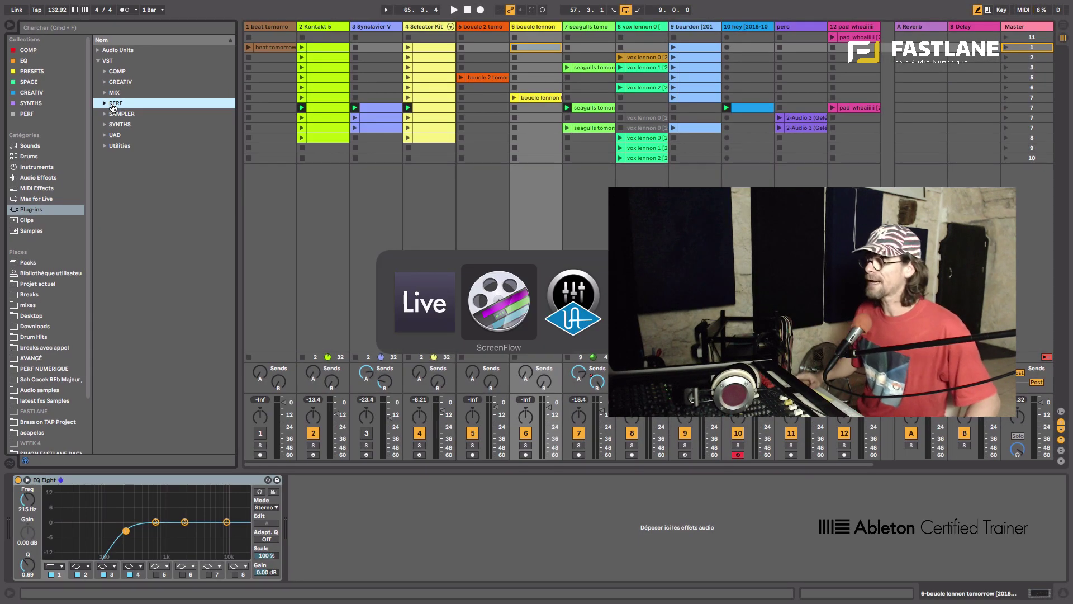
{"action": "key", "text": "super+Tab"}
{"action": "key", "text": "super+Tab"}
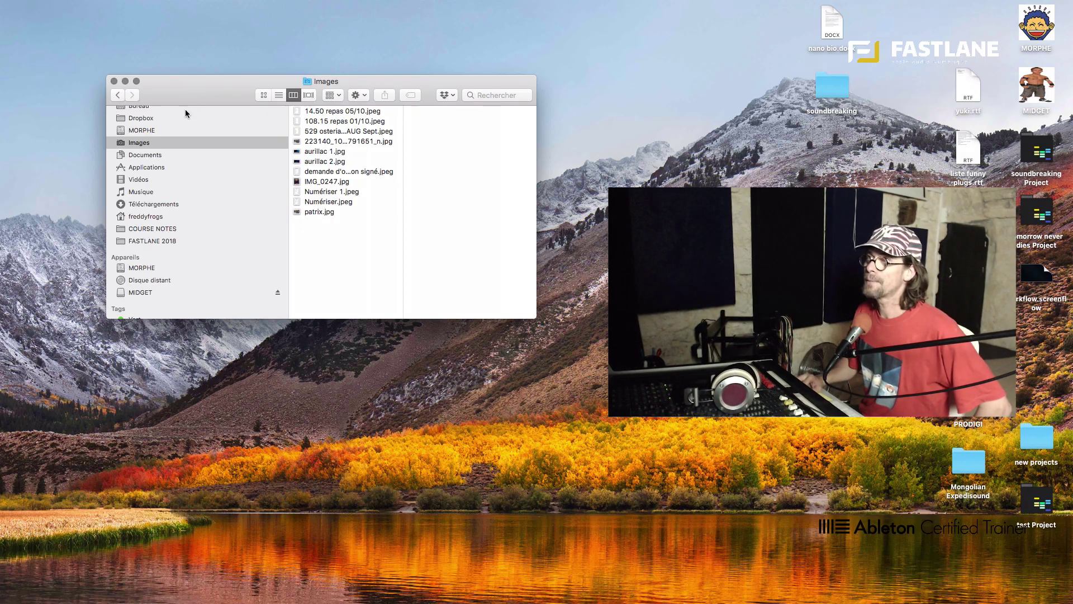
In Finder, navigate MORPHE > Bibliothèque > Audio > Plug-Ins > VST to see its subfolders
{"action": "left_click", "coordinate": [151, 131]}
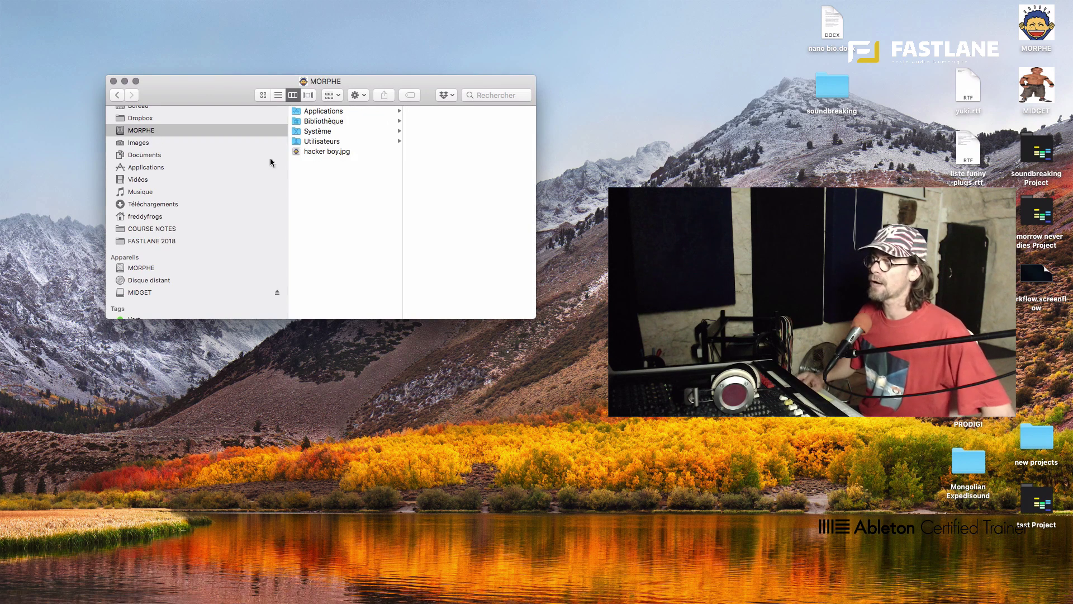
{"action": "left_click", "coordinate": [316, 123]}
{"action": "left_click", "coordinate": [440, 134]}
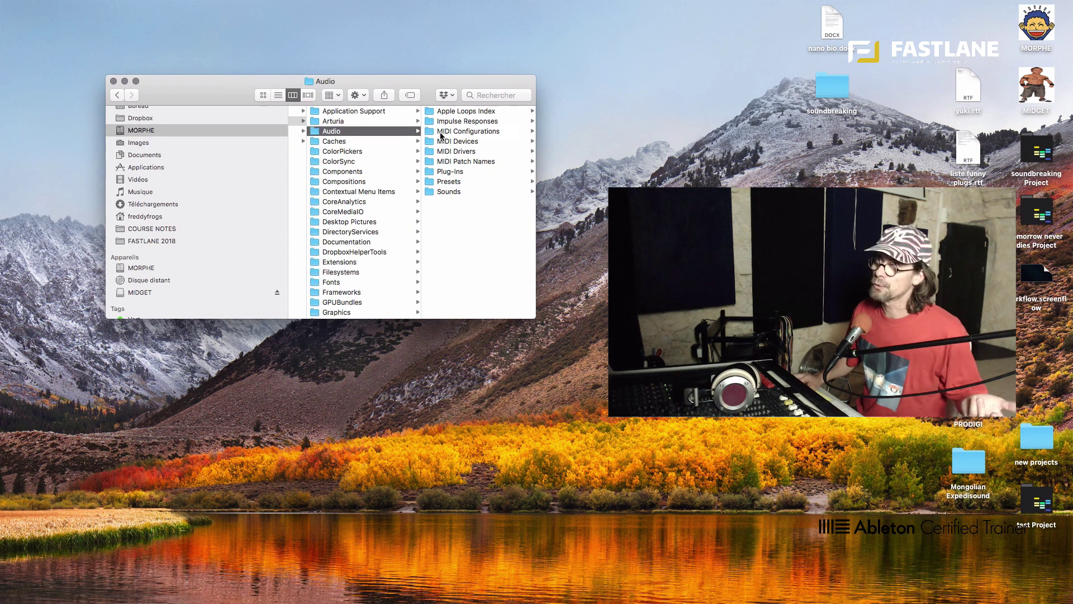
{"action": "left_click", "coordinate": [448, 171]}
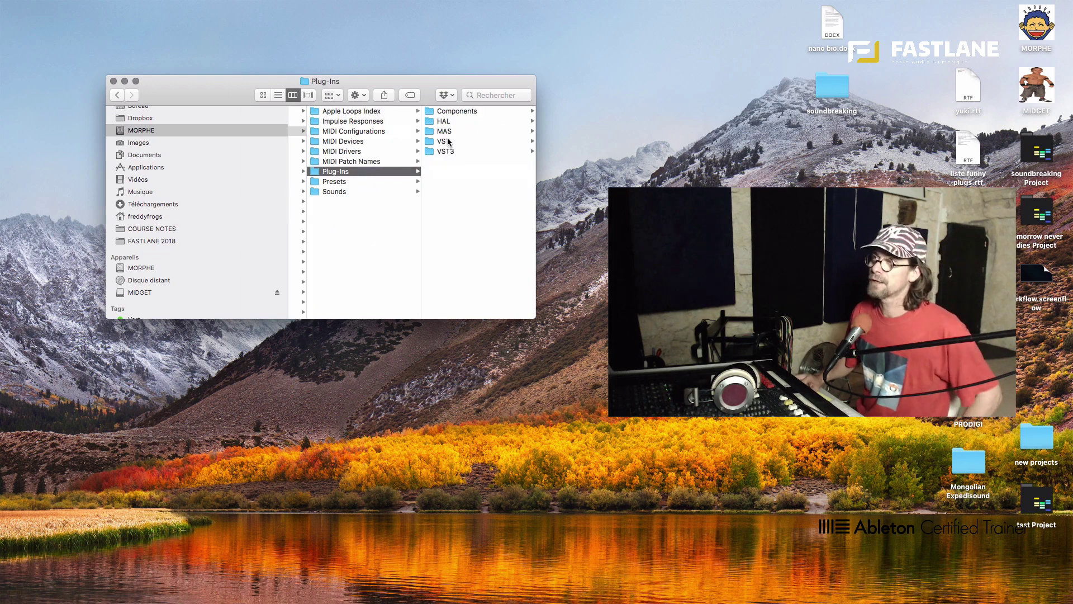
{"action": "left_click", "coordinate": [444, 141]}
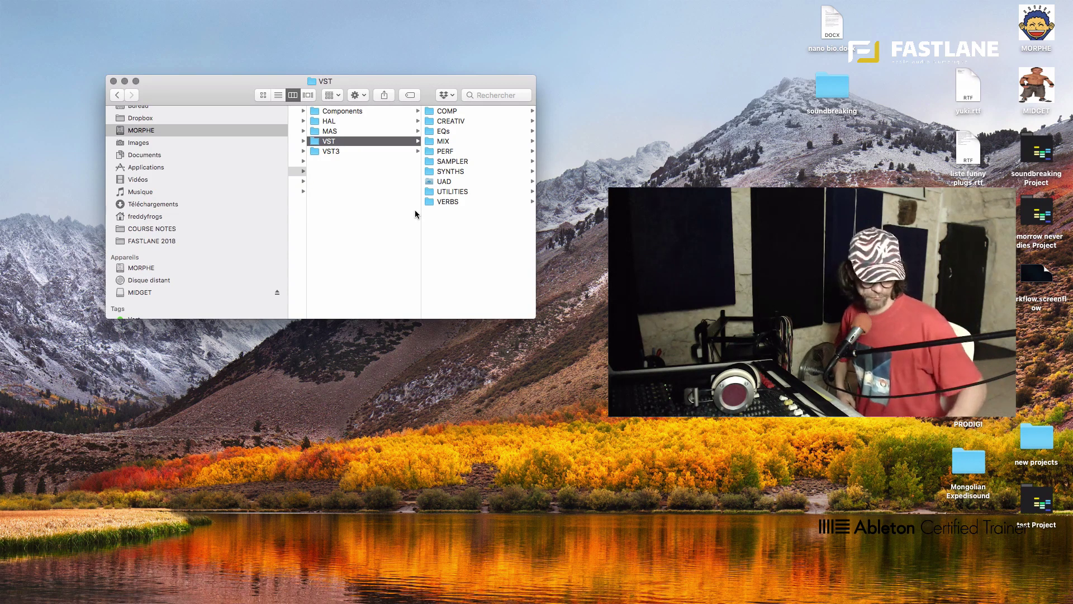
Return to Ableton Live and collapse the VST folder in the Plug-ins browser
{"action": "key", "text": "super+Tab"}
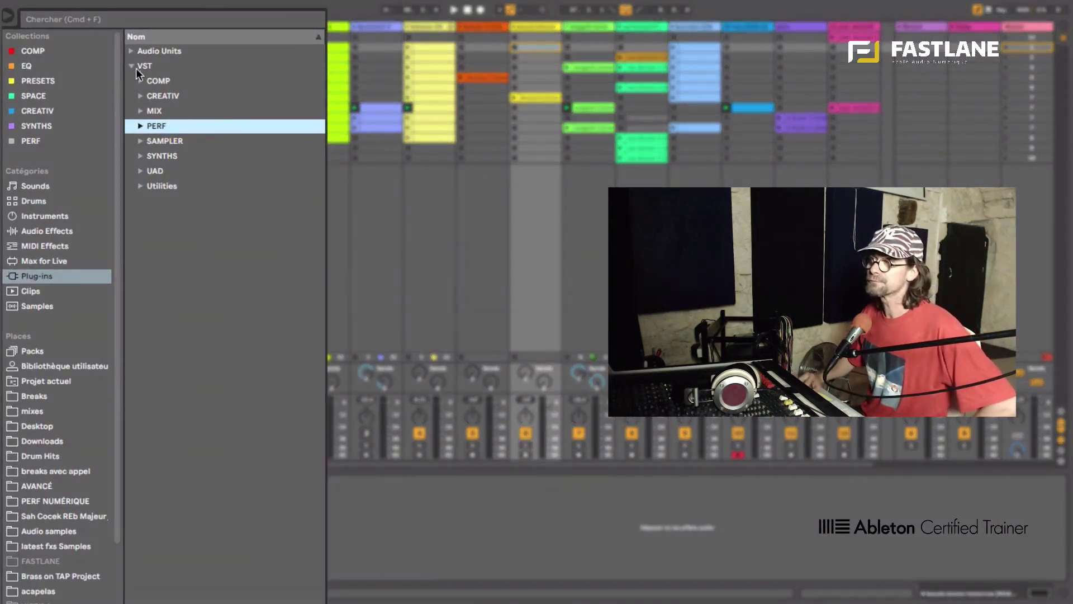
{"action": "left_click", "coordinate": [130, 66]}
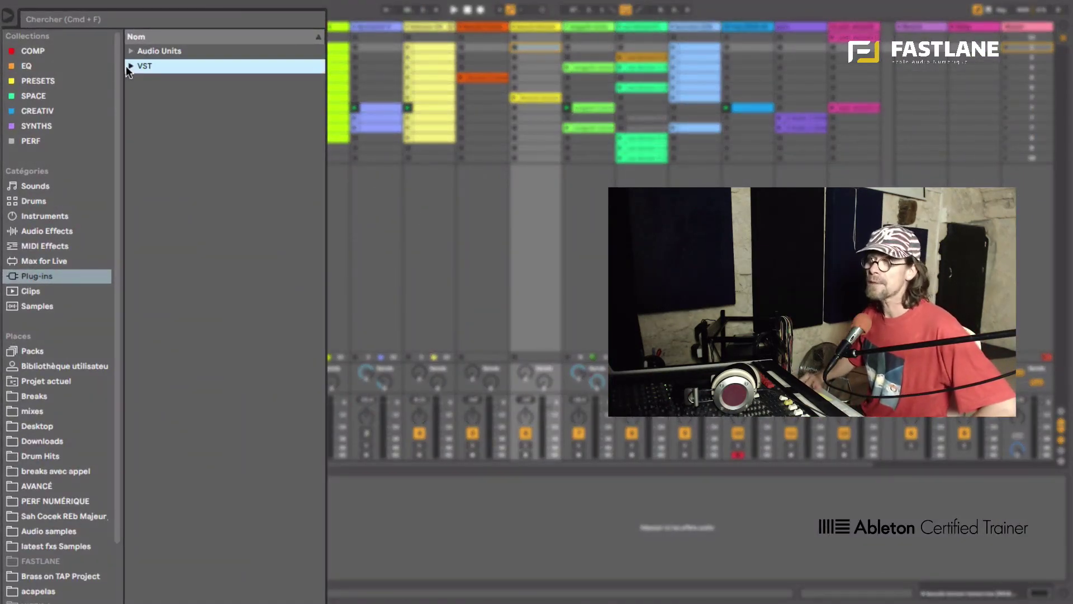
Browse the COMP, EQ, PRESETS, SPACE, CREATIV, SYNTHS and PERF collections, ending on COMP
{"action": "left_click", "coordinate": [47, 49]}
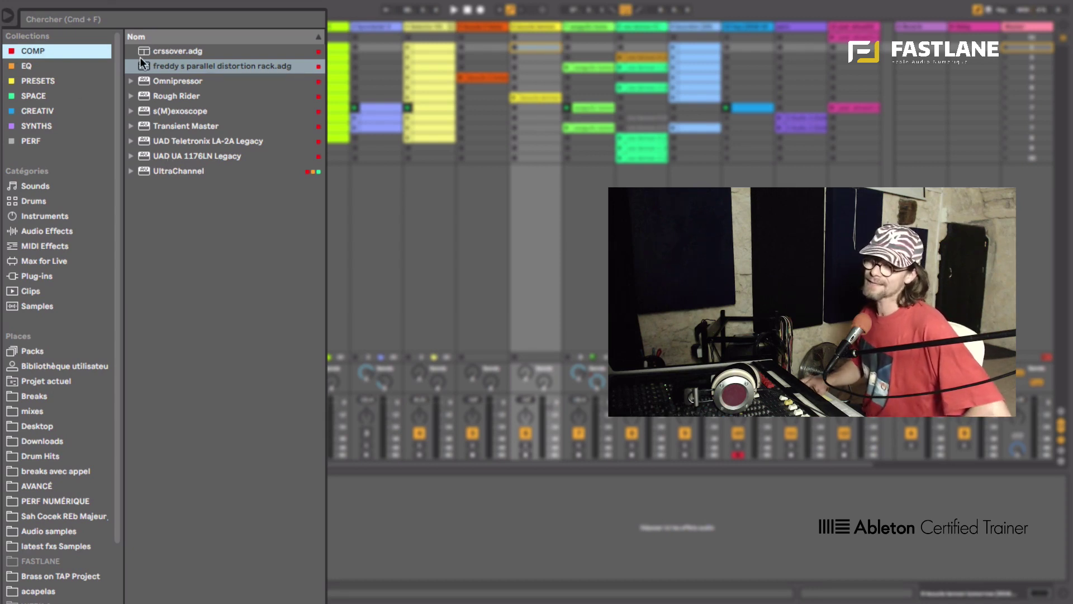
{"action": "left_click", "coordinate": [38, 64]}
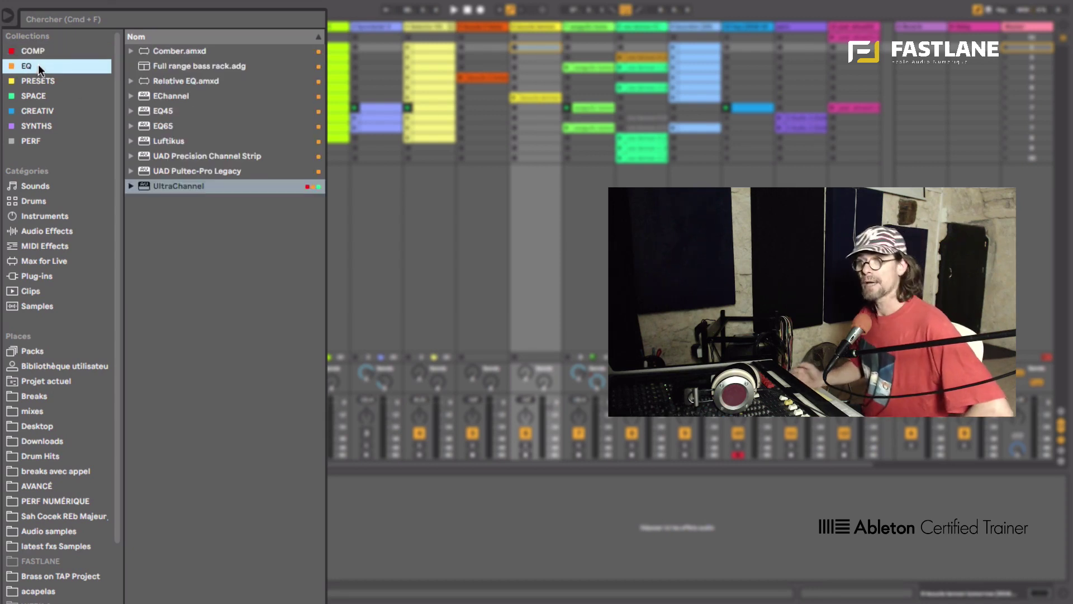
{"action": "left_click", "coordinate": [39, 85]}
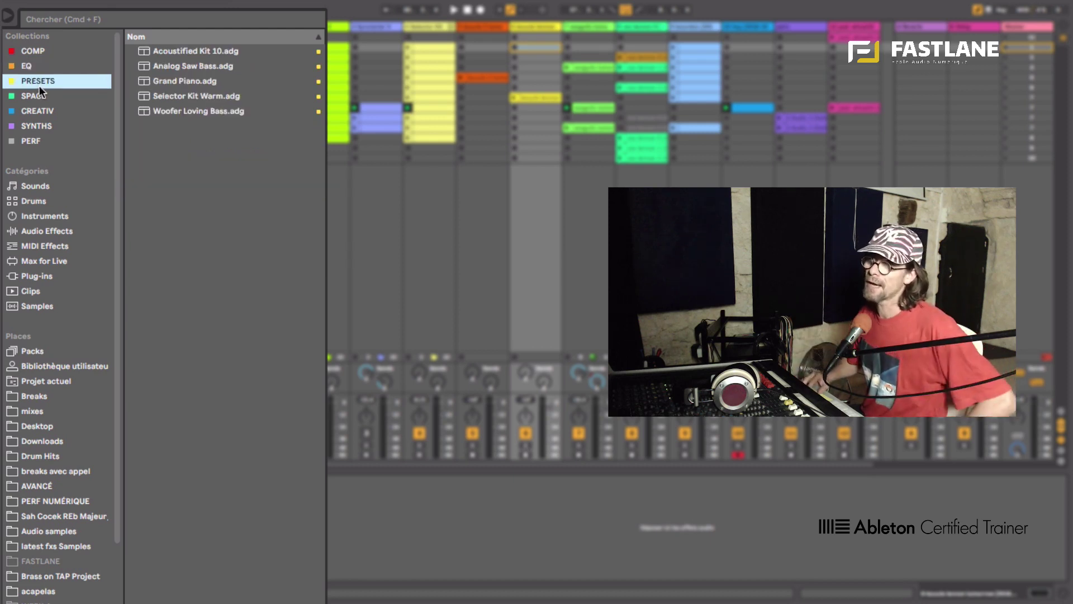
{"action": "left_click", "coordinate": [42, 95]}
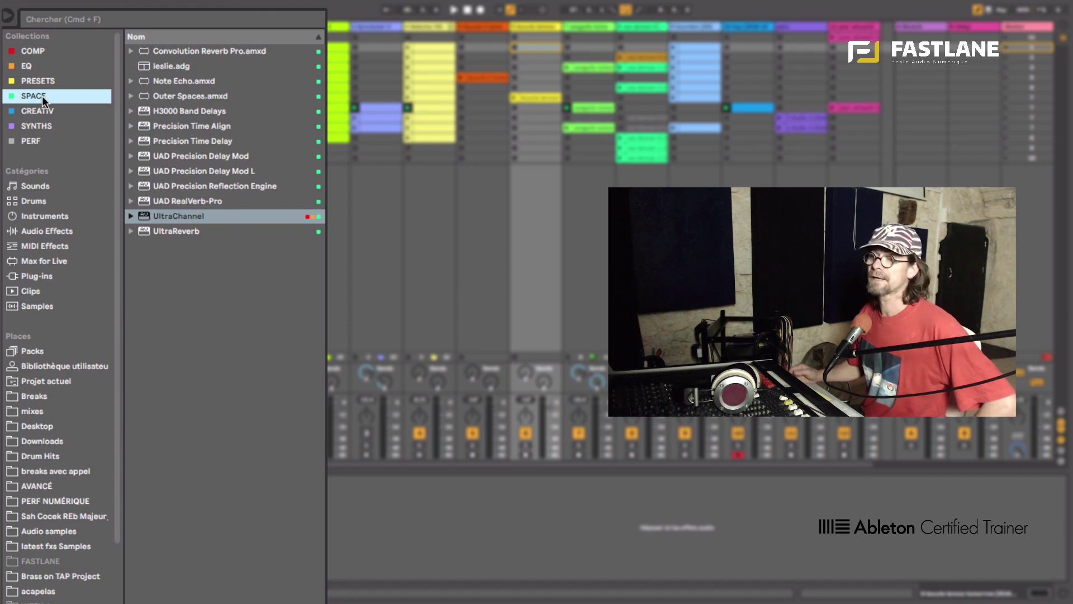
{"action": "left_click", "coordinate": [39, 110]}
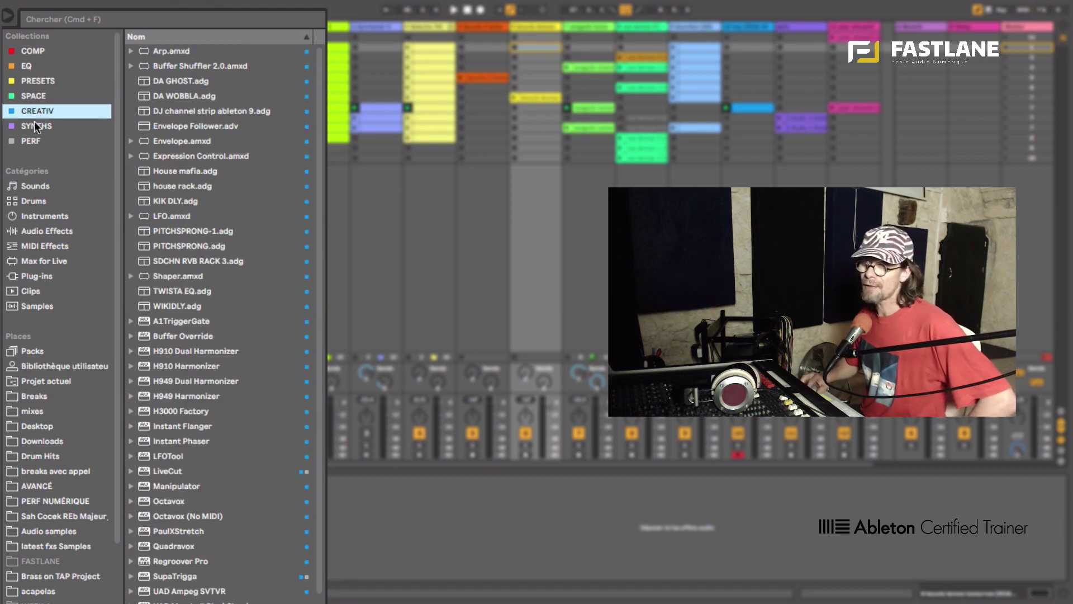
{"action": "left_click", "coordinate": [34, 124]}
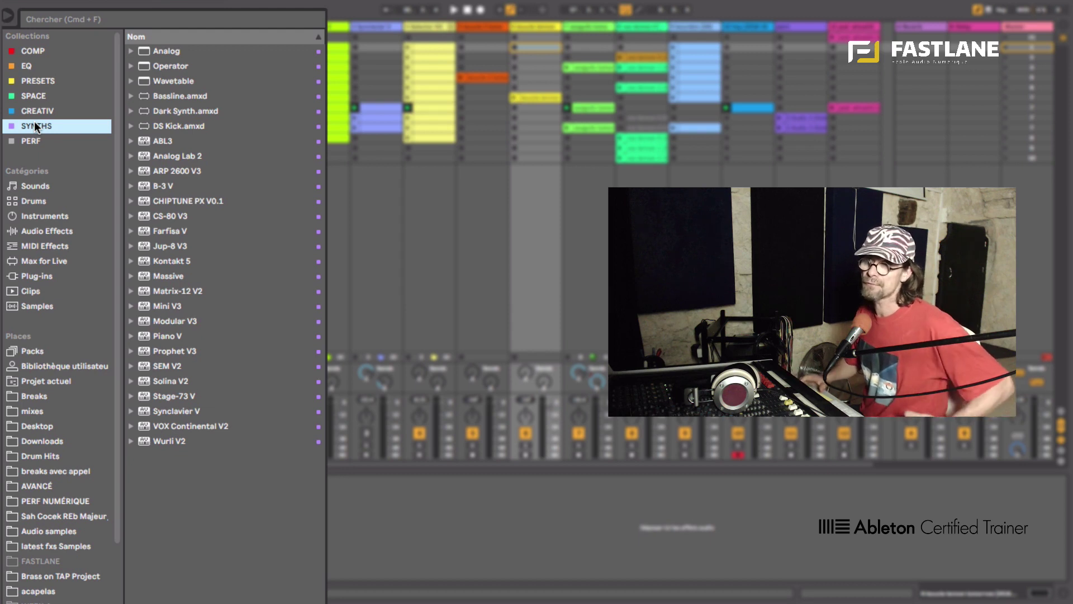
{"action": "left_click", "coordinate": [33, 138]}
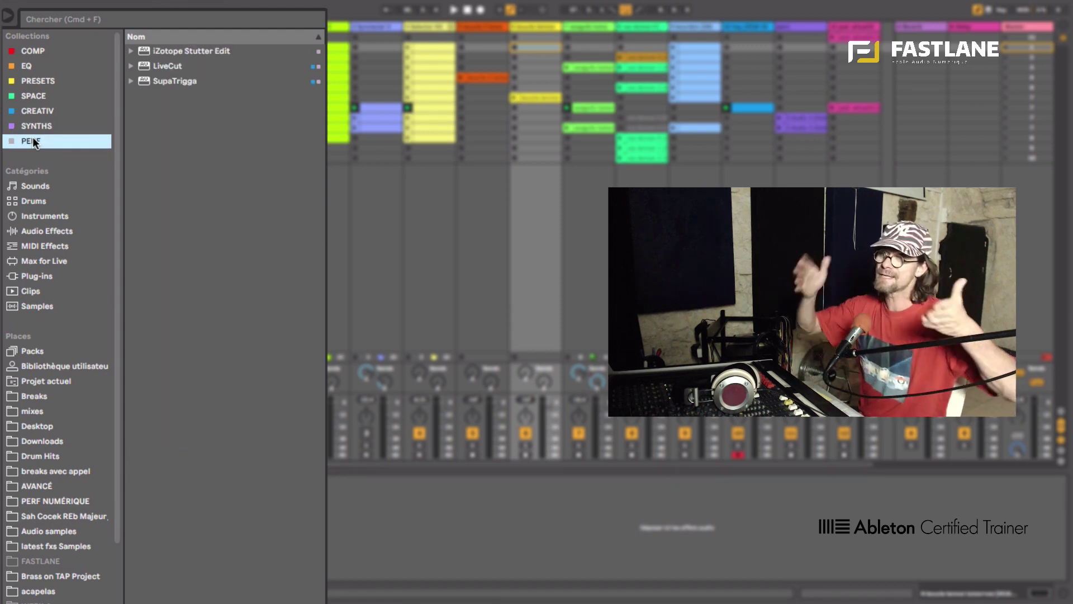
{"action": "left_click", "coordinate": [22, 50]}
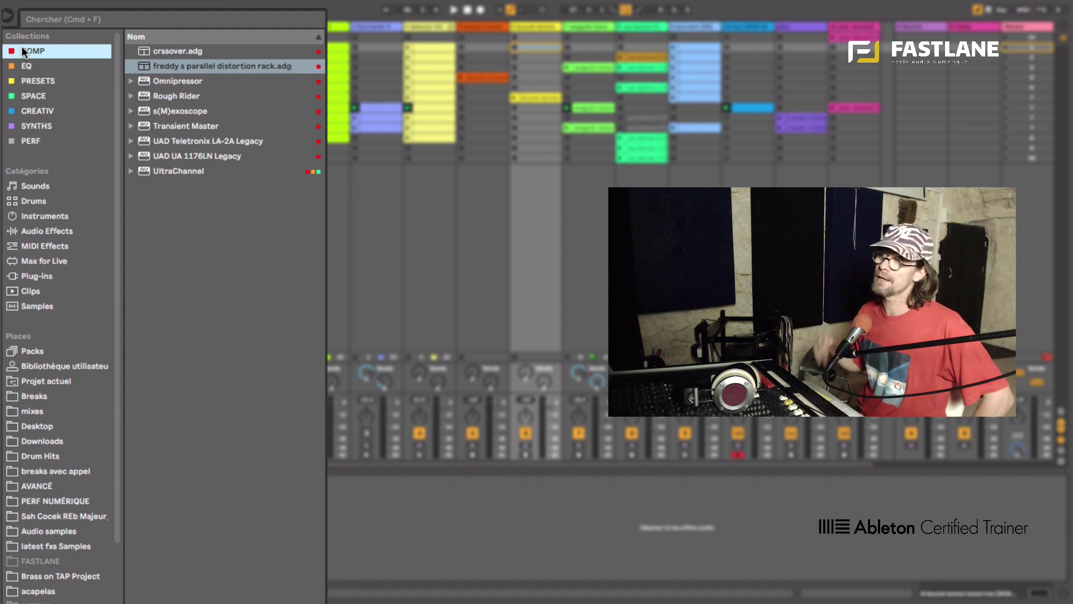
View the EQ and COMP collections, then settle on SPACE's reverbs and delays
{"action": "left_click", "coordinate": [26, 58]}
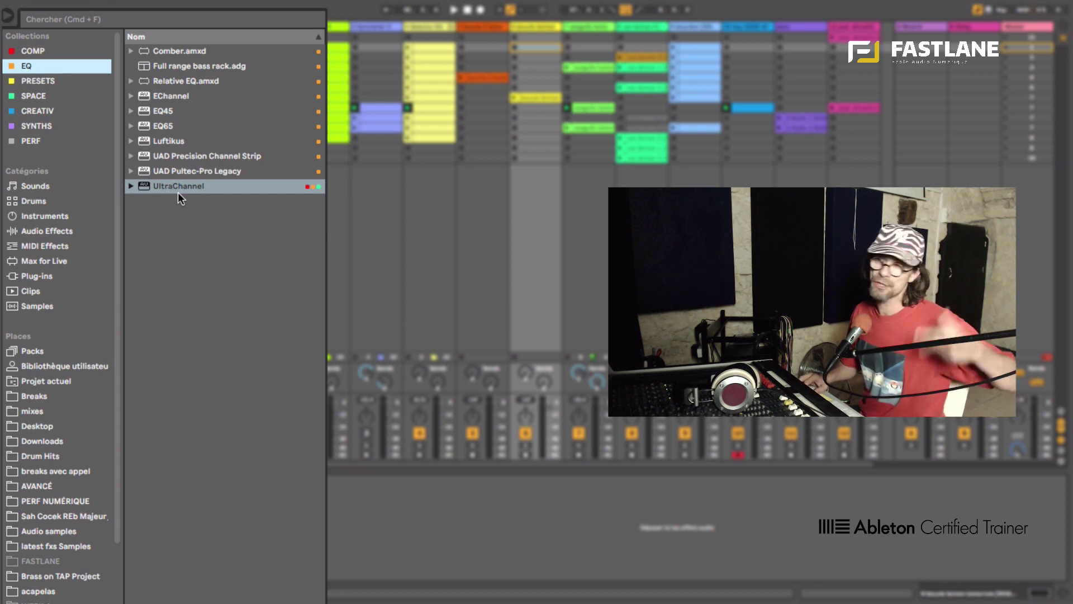
{"action": "left_click", "coordinate": [48, 51]}
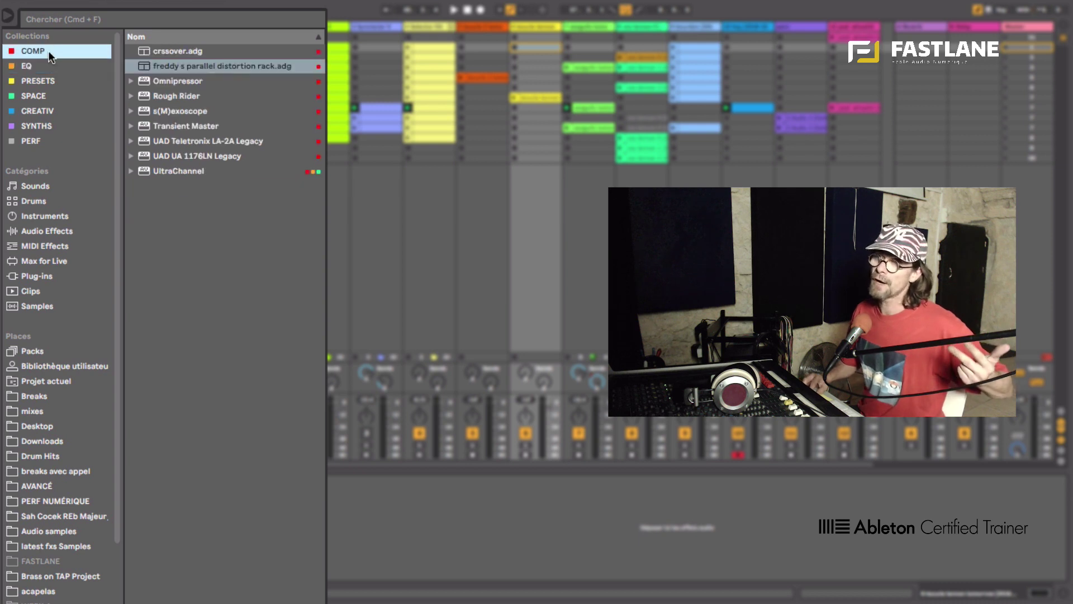
{"action": "left_click", "coordinate": [32, 97]}
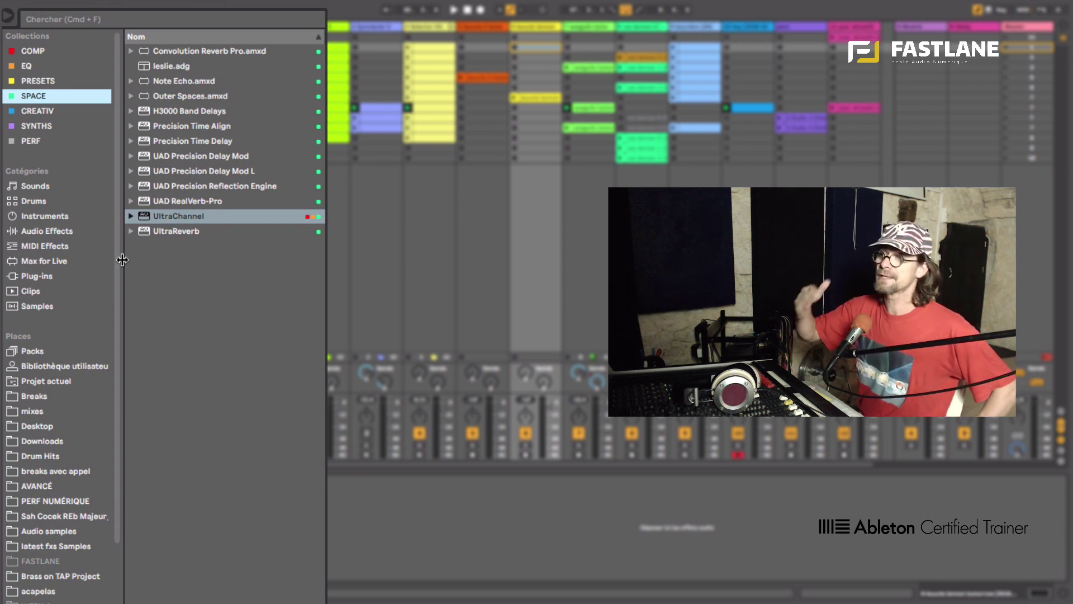
Tag DMXIS (fx) from Audio Units > db audioware with the CREATIV collection, then hide the browser
{"action": "left_click", "coordinate": [52, 276]}
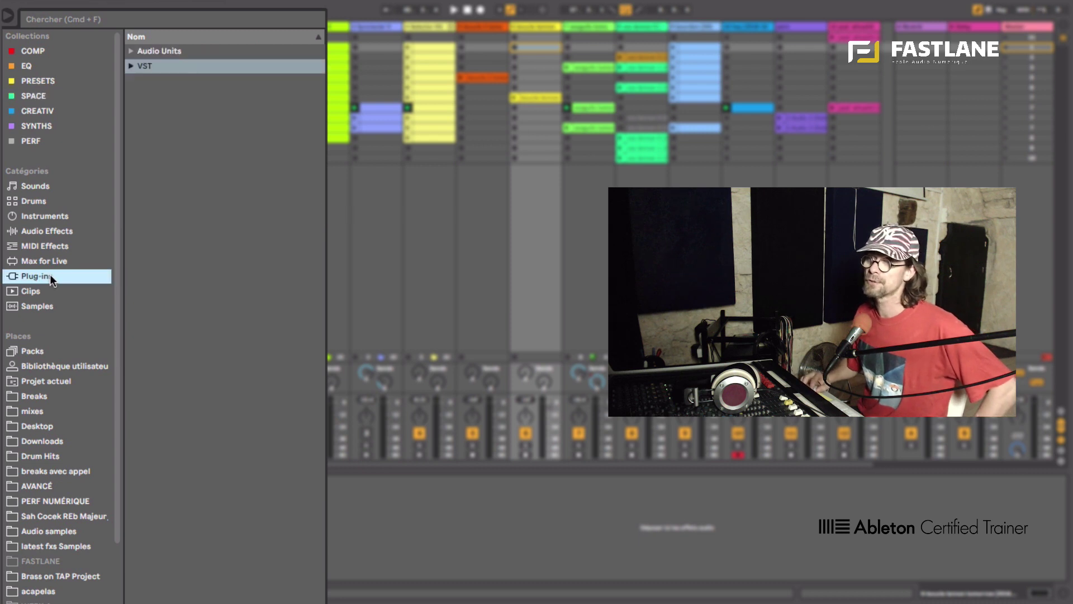
{"action": "left_click", "coordinate": [130, 52]}
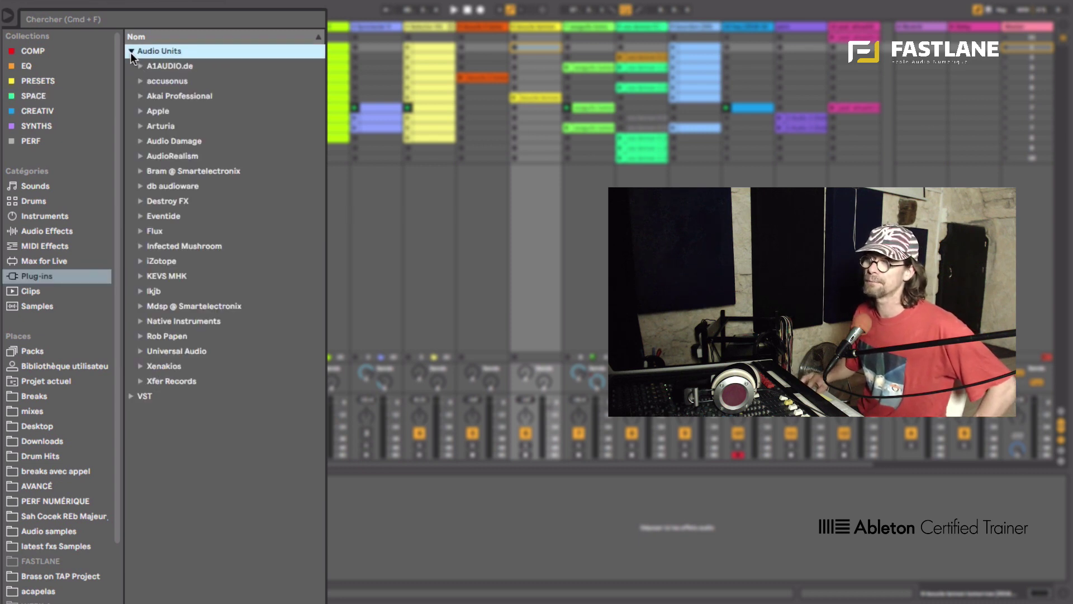
{"action": "left_click", "coordinate": [140, 186]}
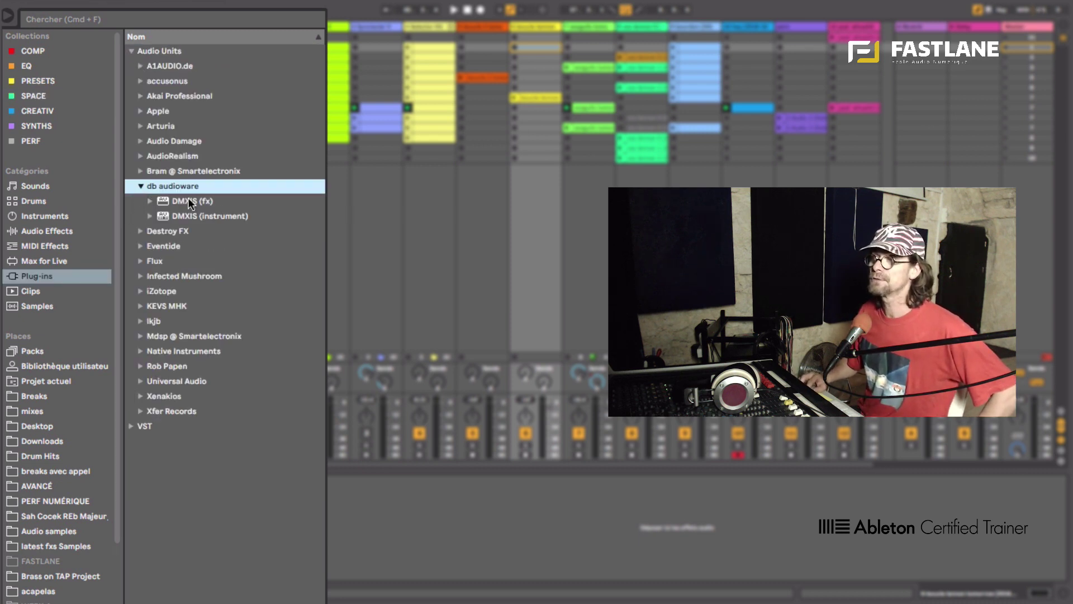
{"action": "left_click_drag", "start_coordinate": [187, 197], "coordinate": [33, 109]}
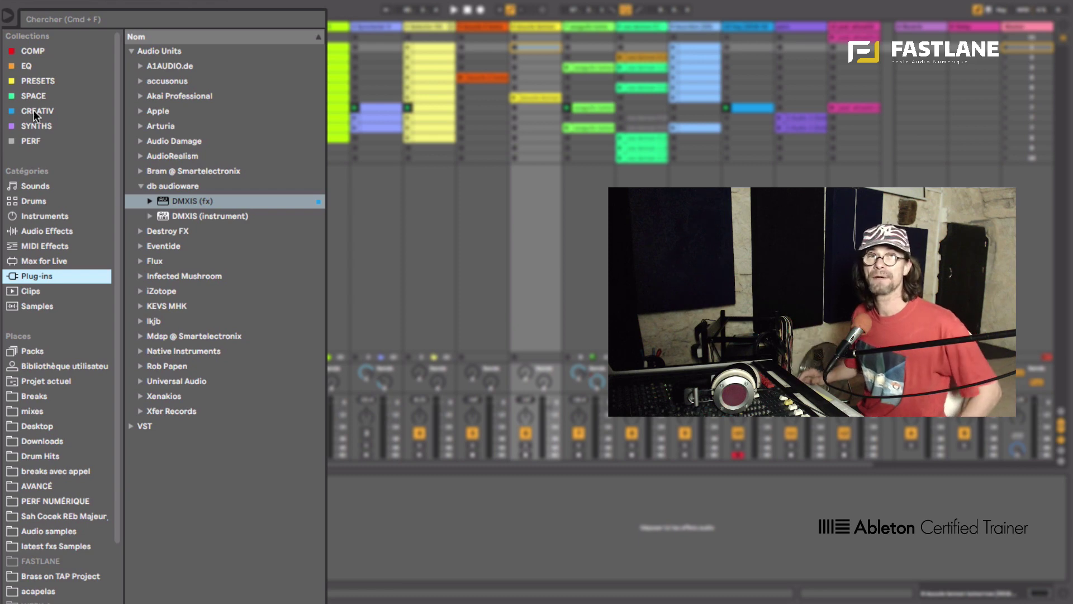
{"action": "left_click", "coordinate": [7, 26]}
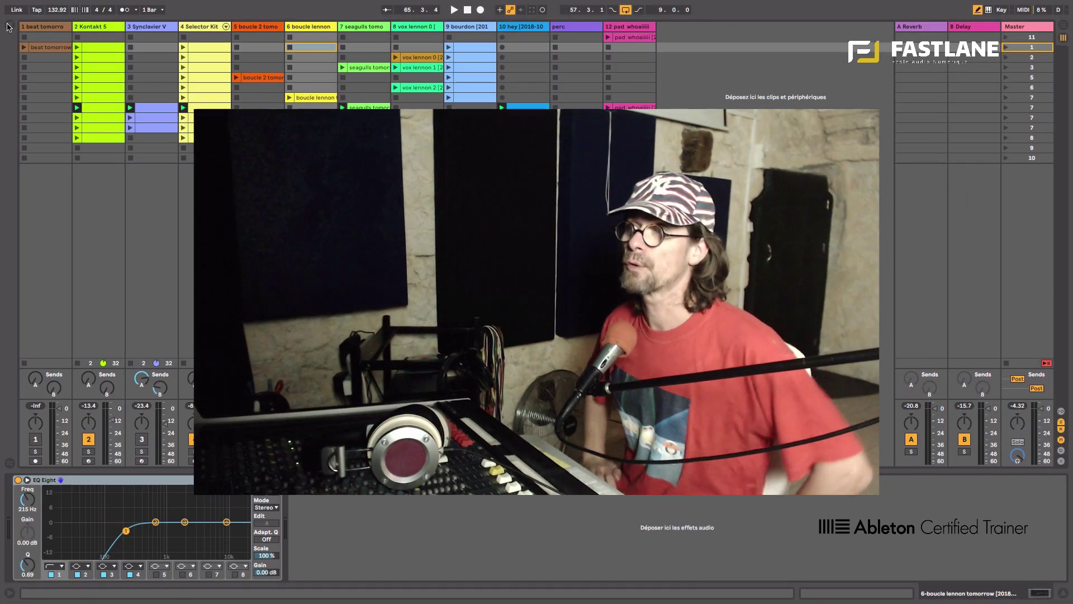